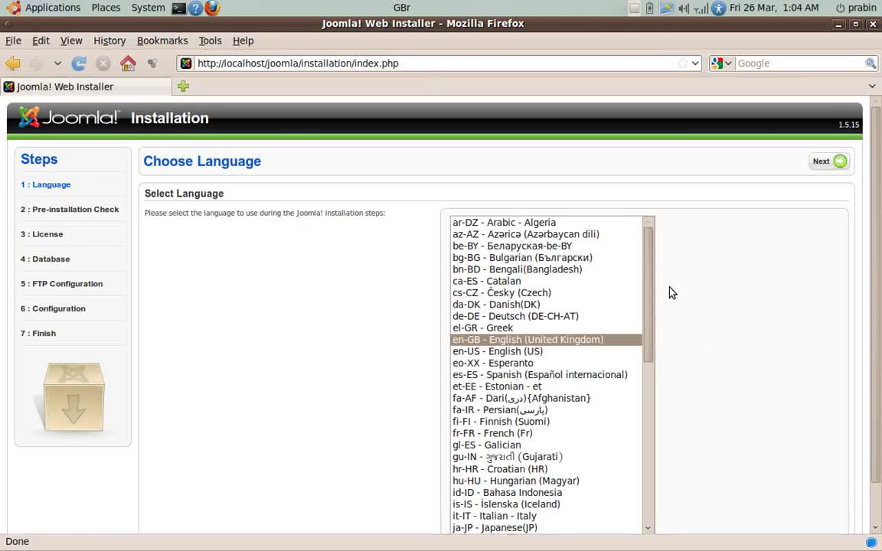
Keep en-GB - English (United Kingdom) as the installation language.
{"action": "left_click_drag", "start_coordinate": [647, 262], "coordinate": [645, 236]}
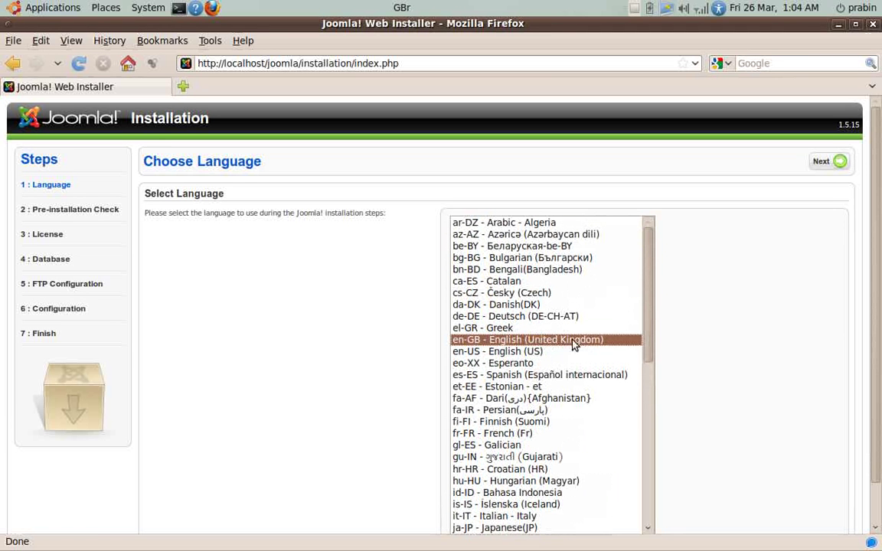
Go to the Pre-installation Check and highlight the configuration.php Writable warning.
{"action": "left_click", "coordinate": [826, 162]}
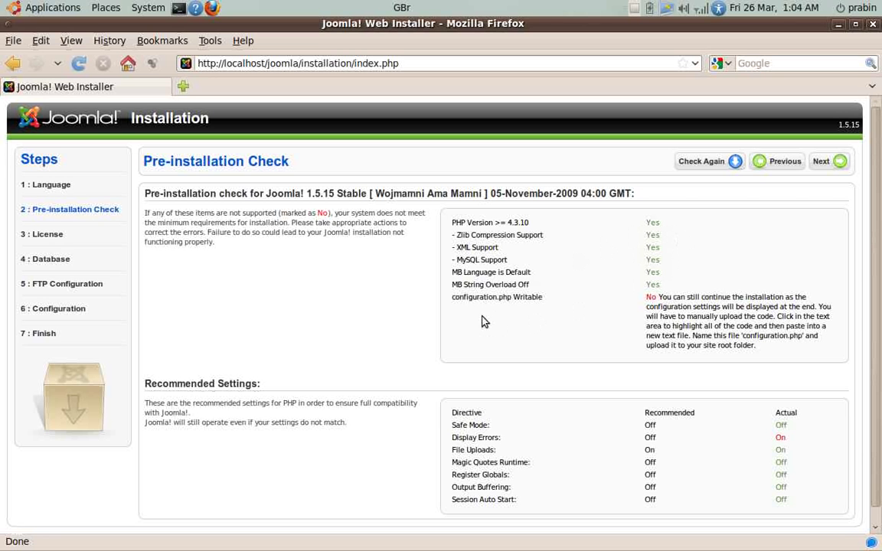
{"action": "left_click_drag", "start_coordinate": [452, 301], "coordinate": [545, 300]}
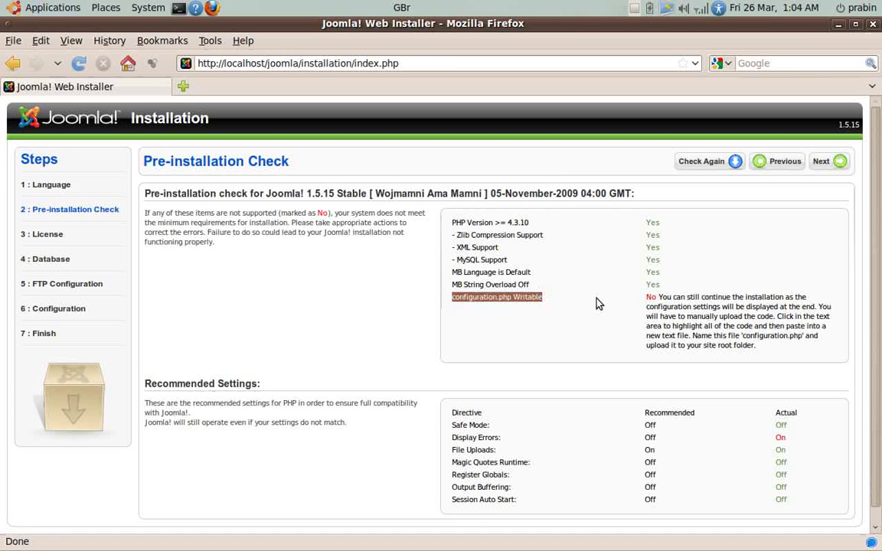
{"action": "left_click", "coordinate": [676, 300]}
{"action": "left_click_drag", "start_coordinate": [657, 297], "coordinate": [752, 303]}
{"action": "left_click", "coordinate": [752, 303]}
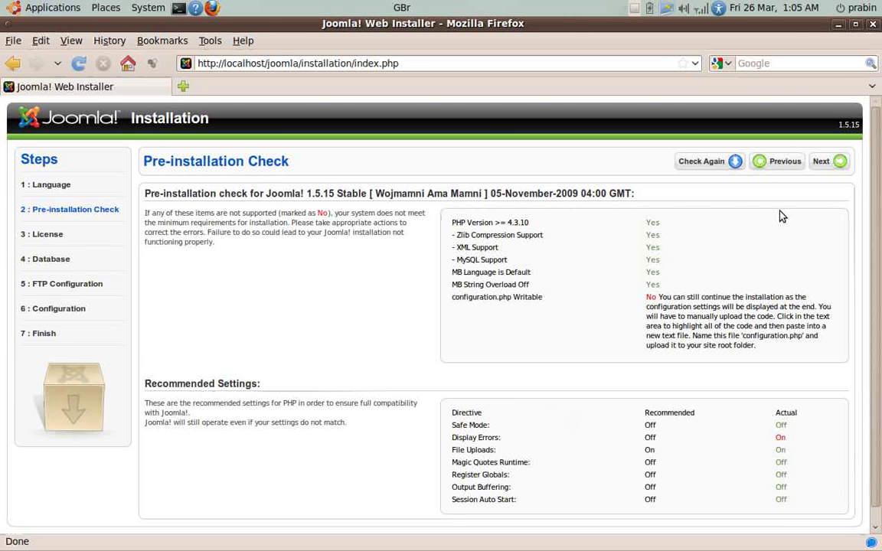
Move past the pre-installation check and the GNU GPL license page.
{"action": "left_click", "coordinate": [829, 165]}
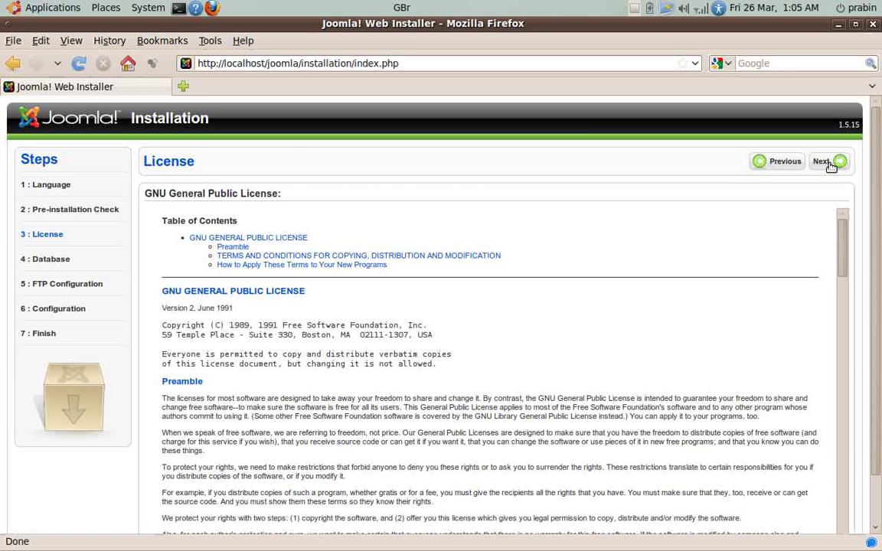
{"action": "left_click", "coordinate": [831, 167]}
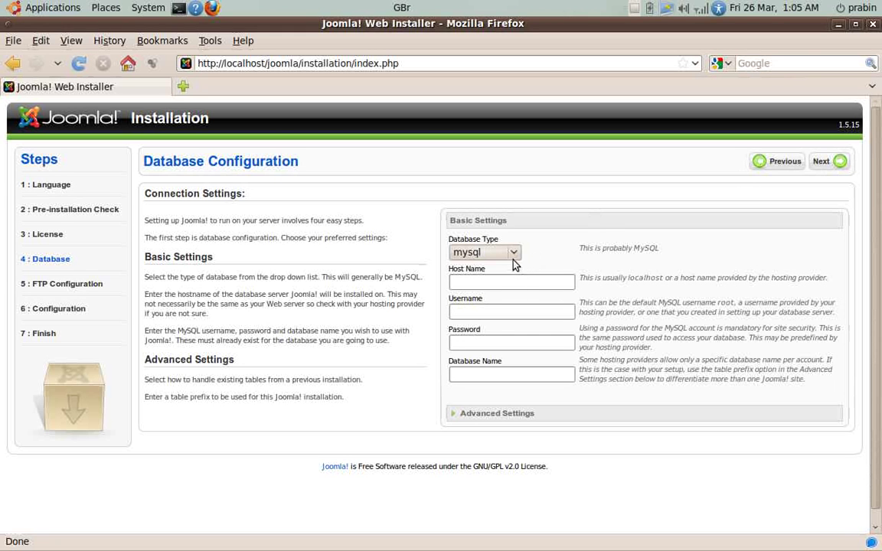
Enter mysql connection details: host localhost, user root, the password, database joomladb.
{"action": "left_click", "coordinate": [513, 253]}
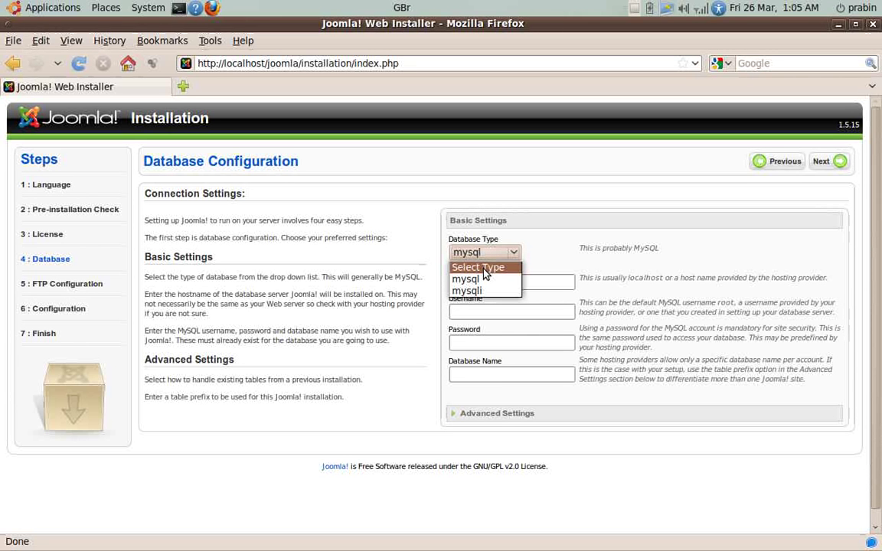
{"action": "left_click", "coordinate": [474, 279]}
{"action": "left_click", "coordinate": [475, 280]}
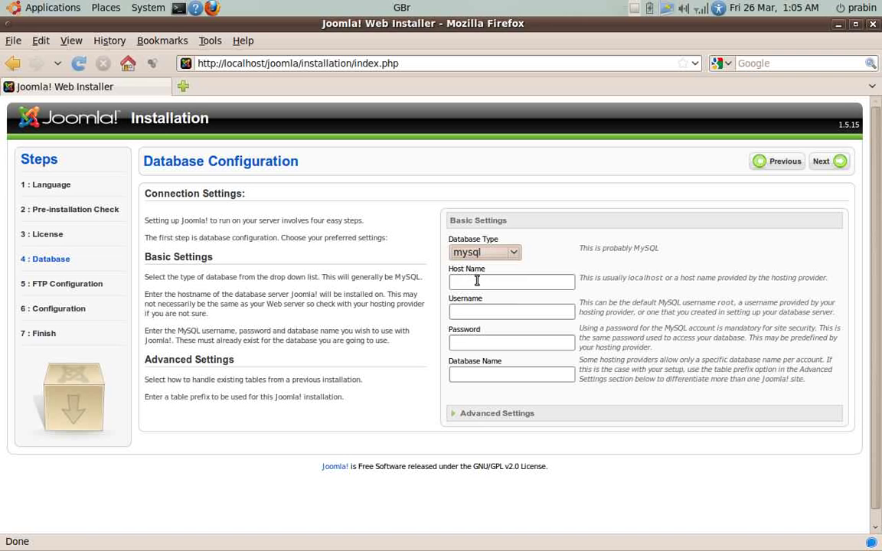
{"action": "type", "text": "loc"}
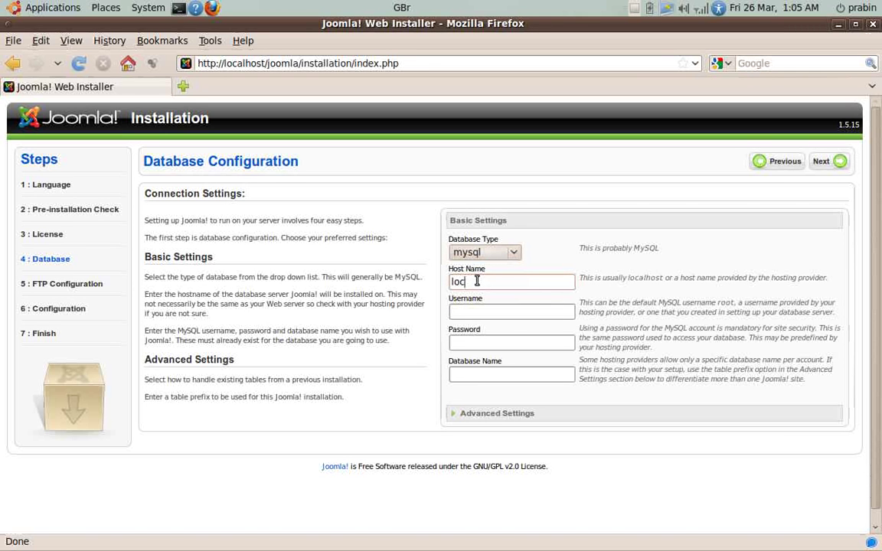
{"action": "type", "text": "alhost"}
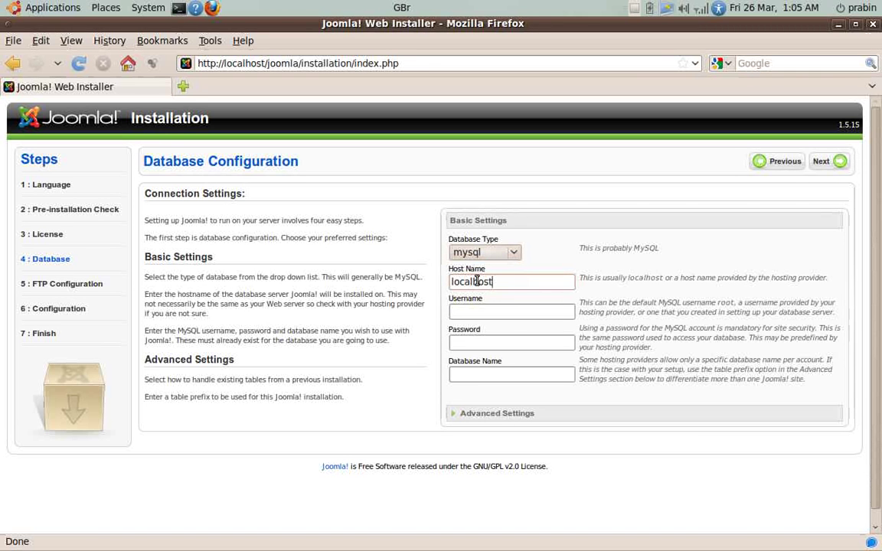
{"action": "left_click", "coordinate": [486, 314]}
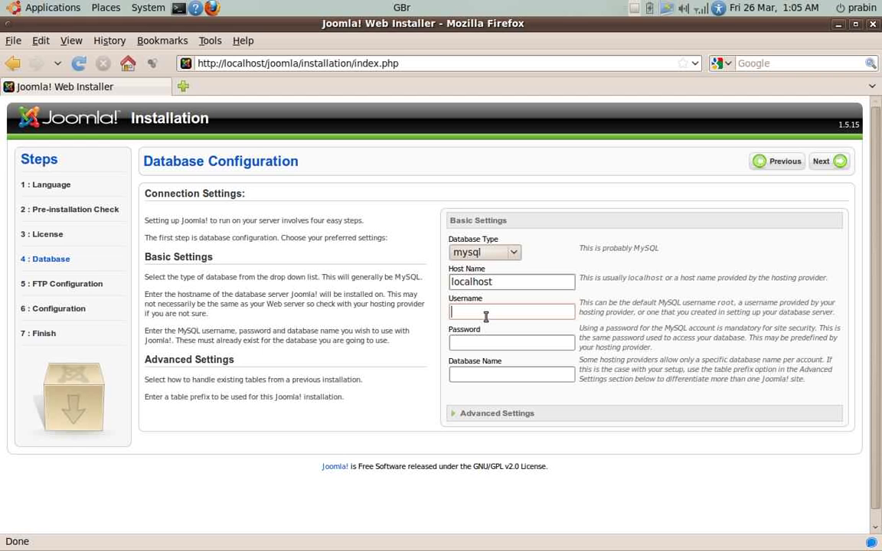
{"action": "type", "text": "root"}
{"action": "left_click", "coordinate": [478, 341]}
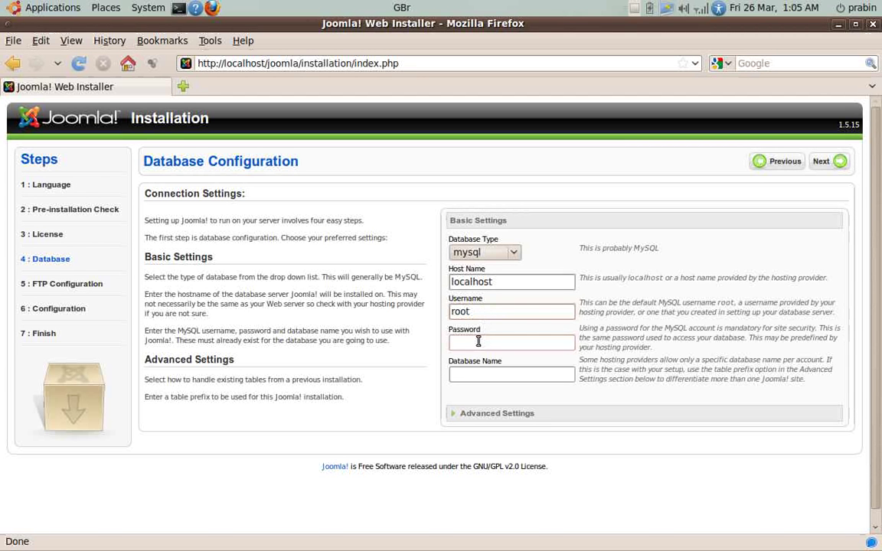
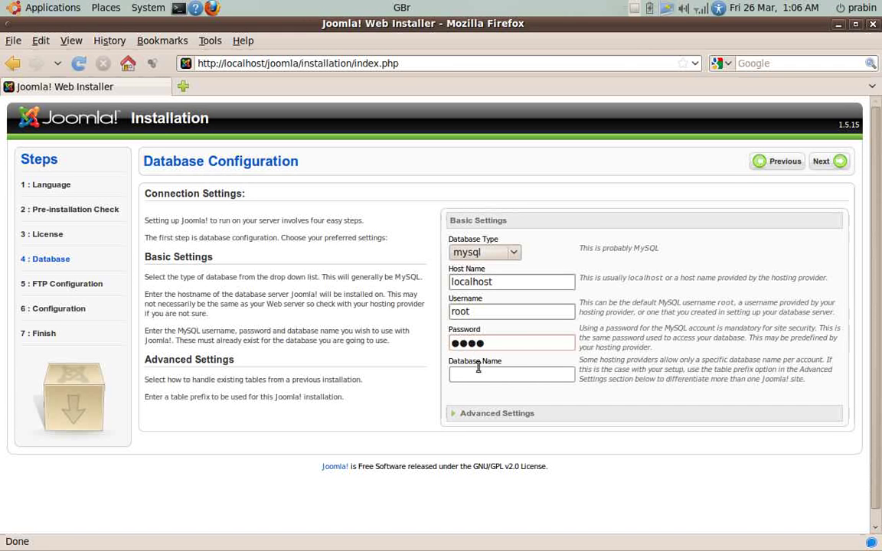
{"action": "left_click", "coordinate": [478, 375]}
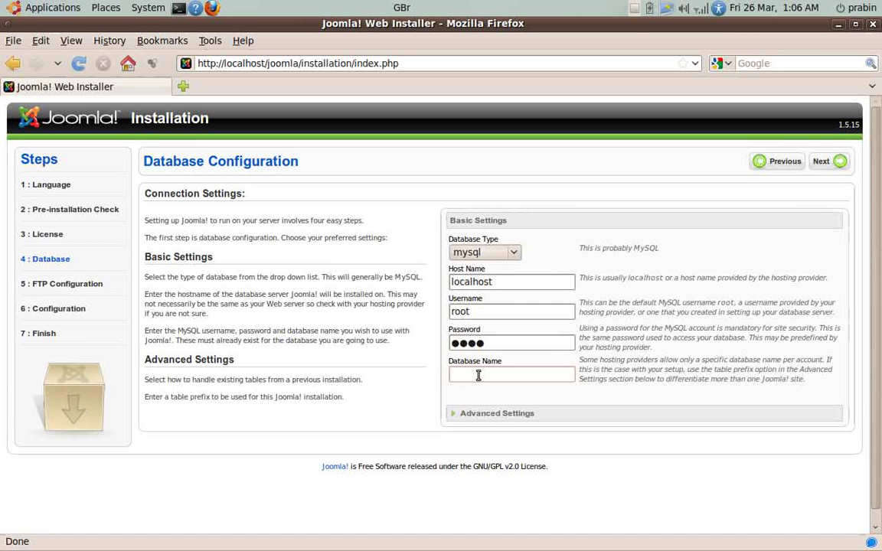
{"action": "type", "text": "j"}
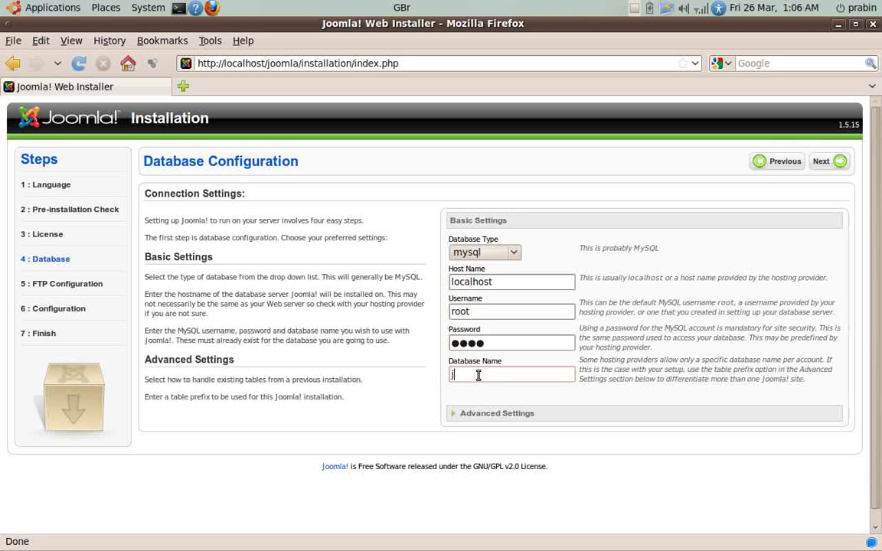
{"action": "type", "text": "oomladb"}
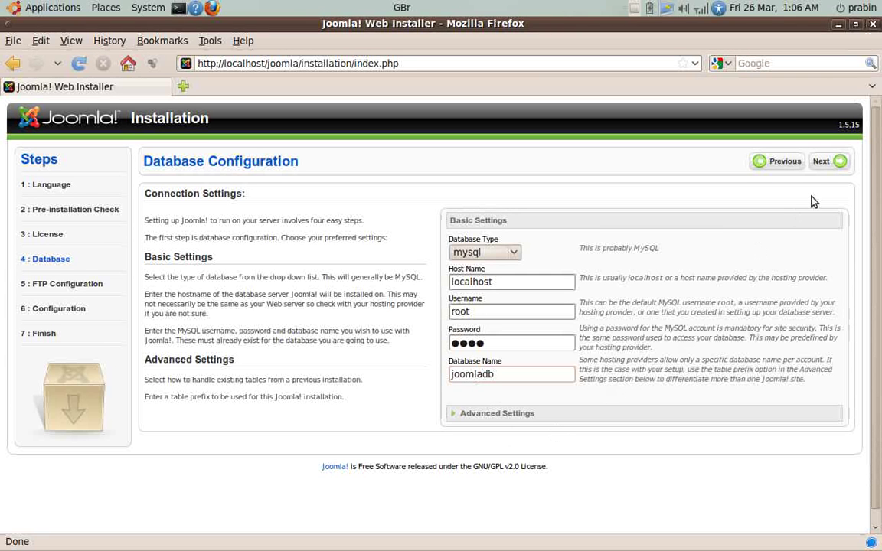
Submit the database settings, reaching FTP Configuration with the FTP layer left disabled.
{"action": "left_click", "coordinate": [823, 162]}
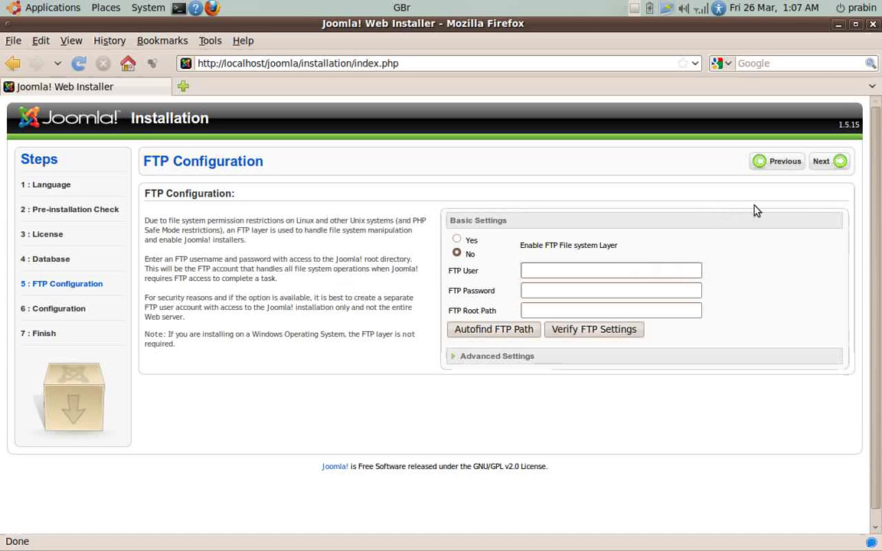
Name the site 'my portal', then enter the admin e-mail address and admin password.
{"action": "left_click", "coordinate": [824, 164]}
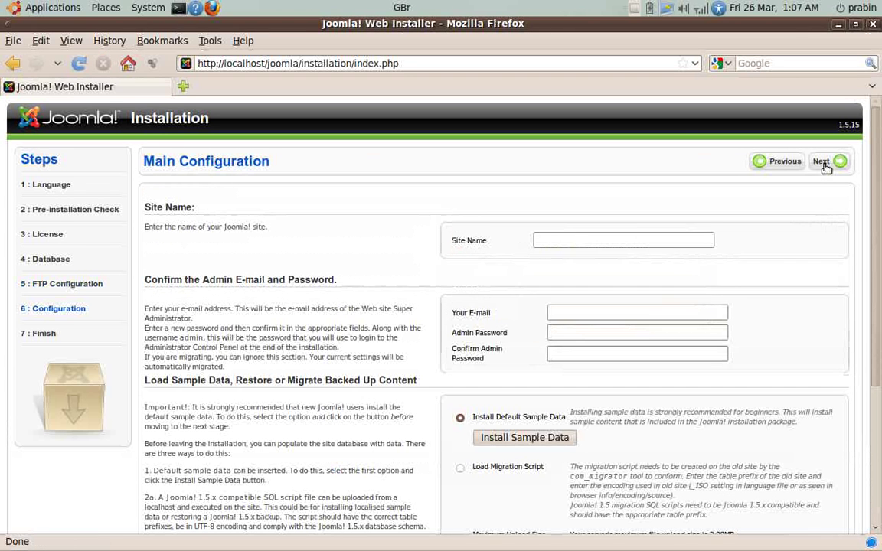
{"action": "left_click", "coordinate": [589, 240]}
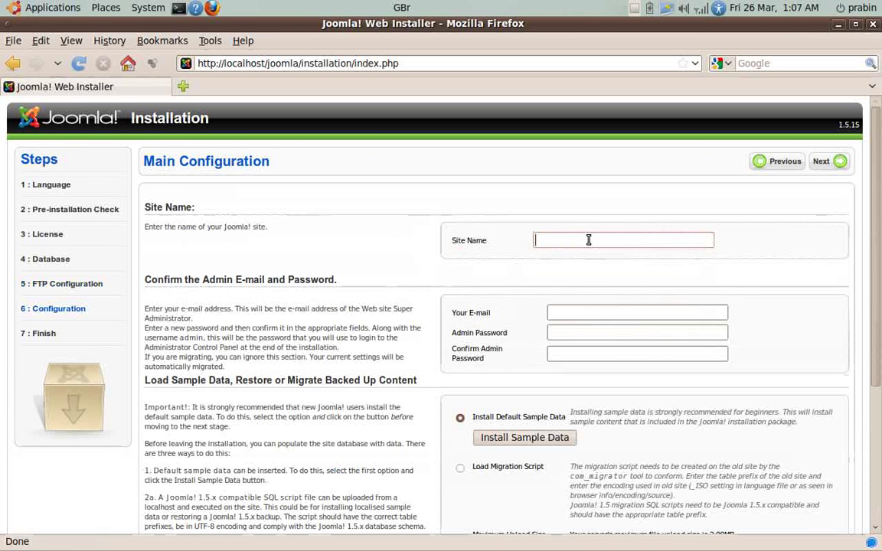
{"action": "type", "text": "m"}
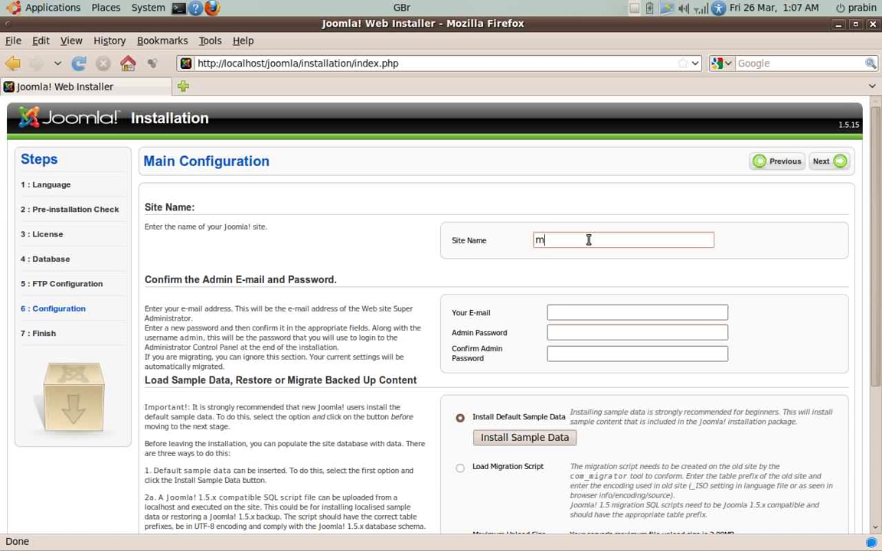
{"action": "type", "text": "y p"}
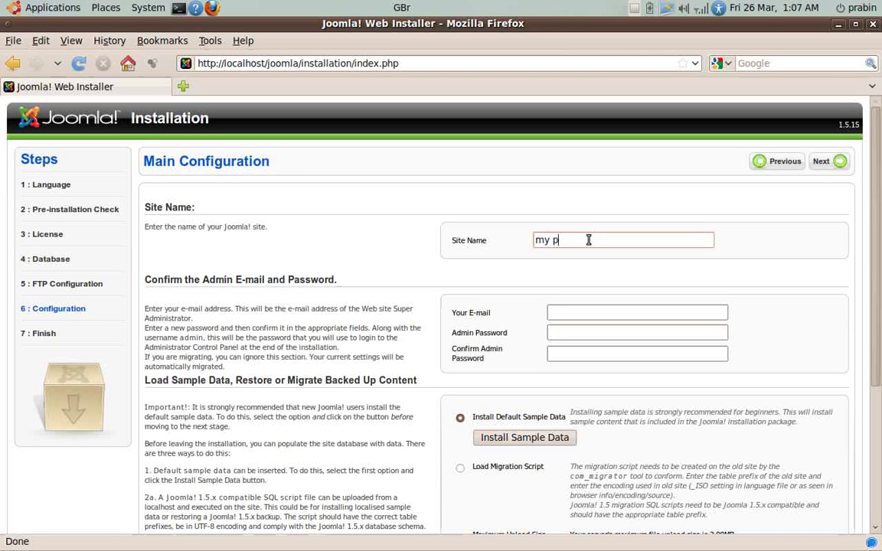
{"action": "type", "text": "ortal"}
{"action": "left_click", "coordinate": [575, 315]}
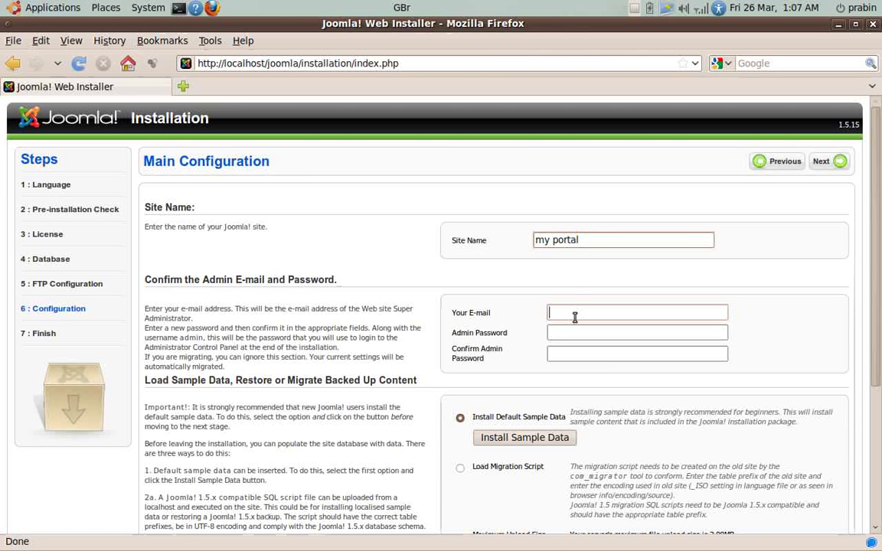
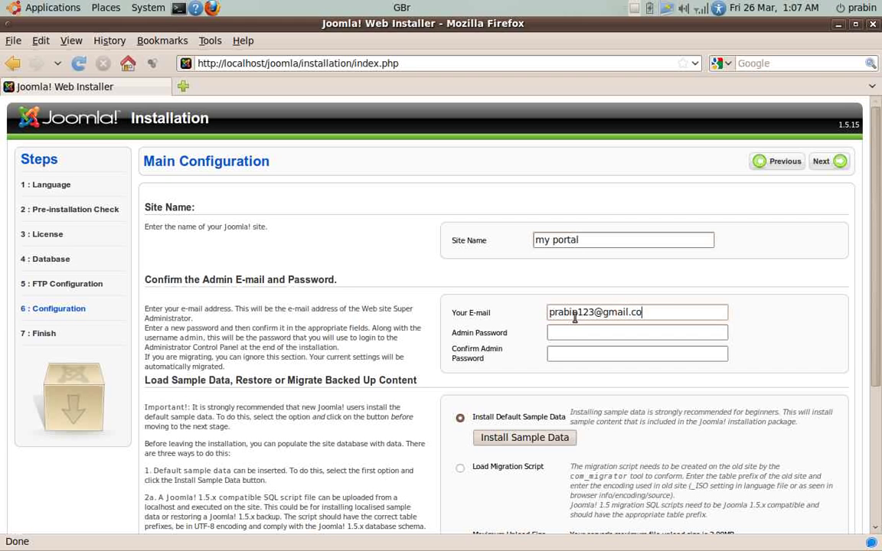
{"action": "key", "text": "Tab"}
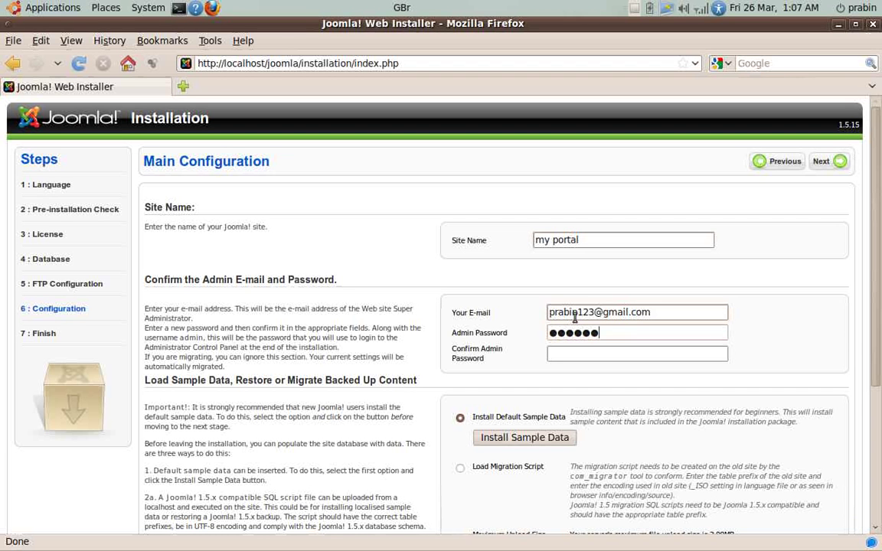
{"action": "key", "text": "Tab"}
Confirm the admin password and install the default sample data.
{"action": "scroll", "coordinate": [576, 320], "scroll_direction": "down", "scroll_amount": 2}
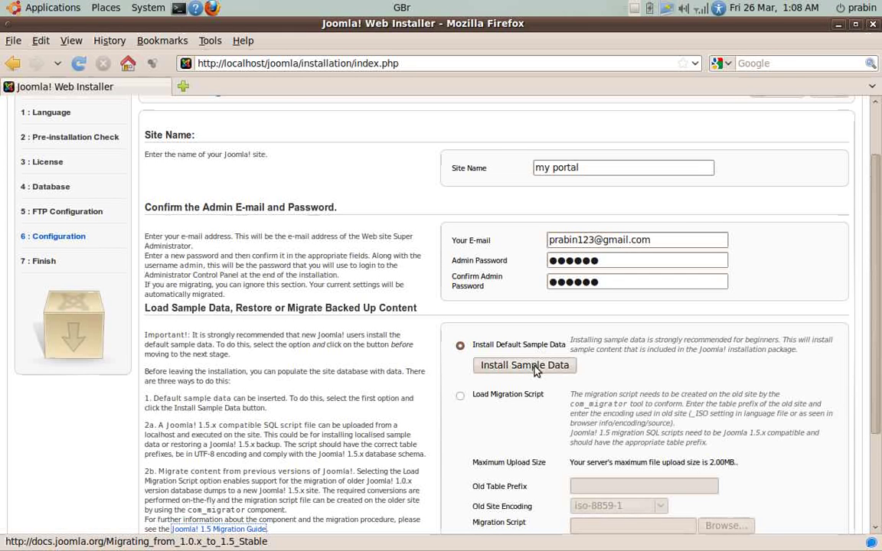
{"action": "left_click", "coordinate": [536, 369]}
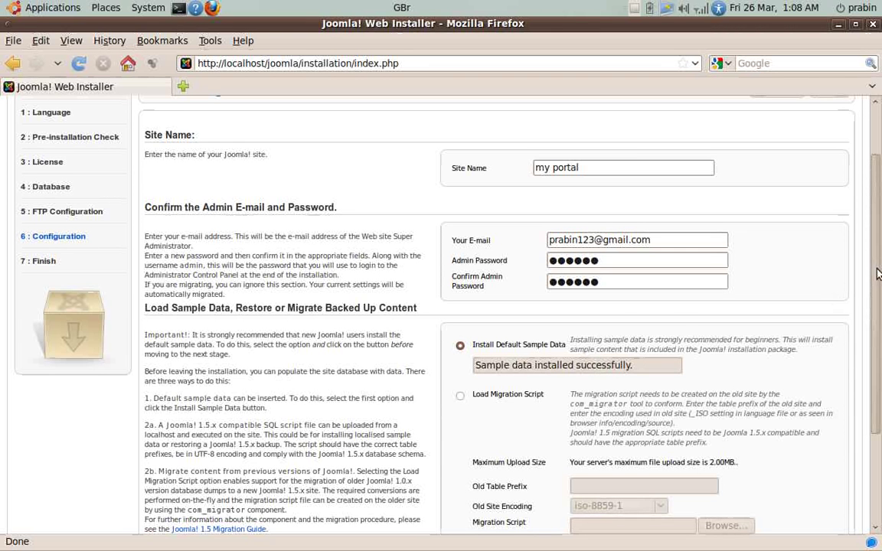
{"action": "scroll", "coordinate": [791, 244], "scroll_direction": "up", "scroll_amount": 2}
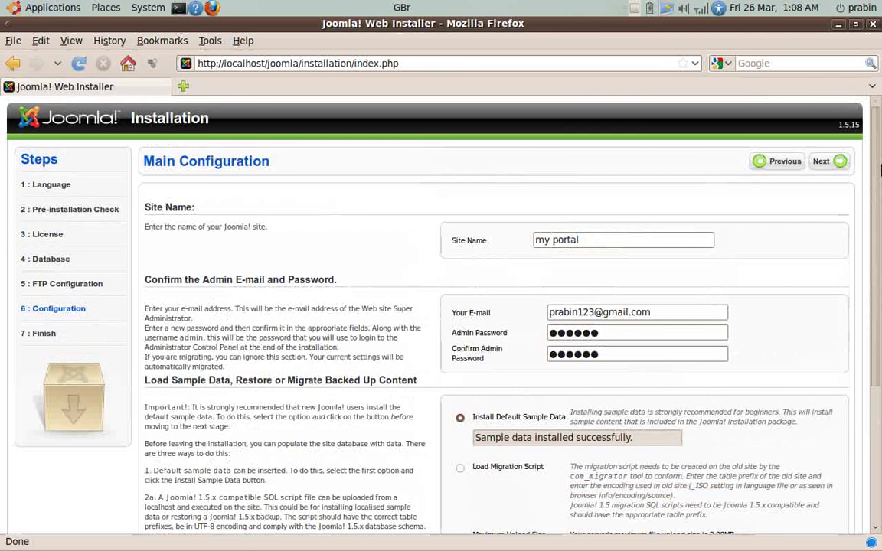
Finish the installation and copy the generated configuration.php code from the Finish page.
{"action": "left_click", "coordinate": [835, 166]}
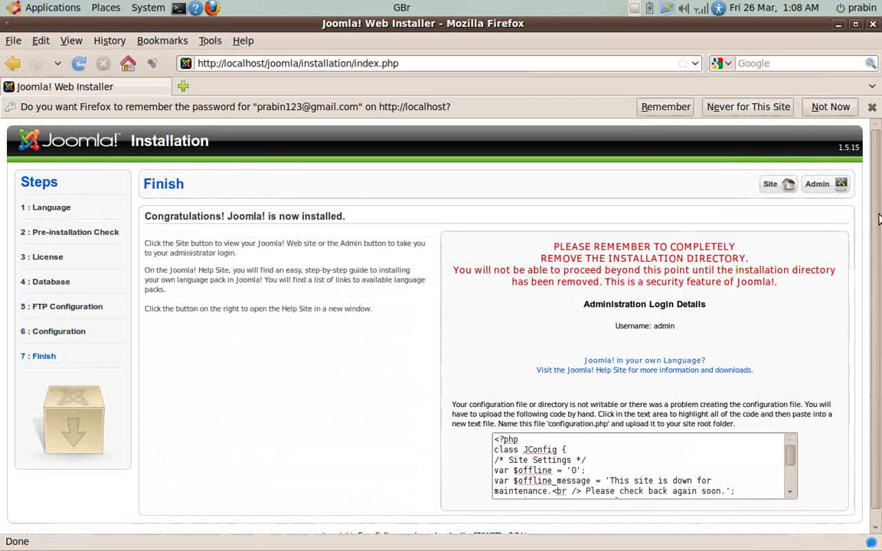
{"action": "scroll", "coordinate": [877, 221], "scroll_direction": "down", "scroll_amount": 1}
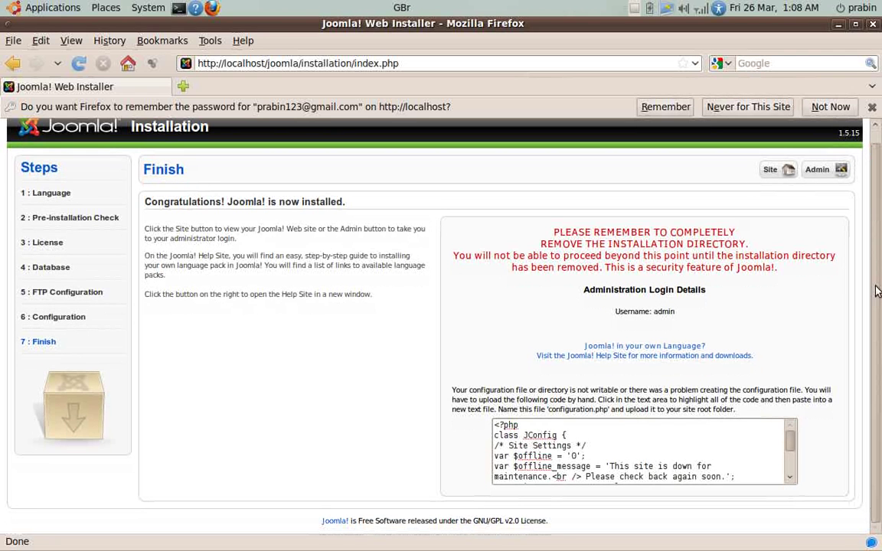
{"action": "left_click", "coordinate": [555, 457]}
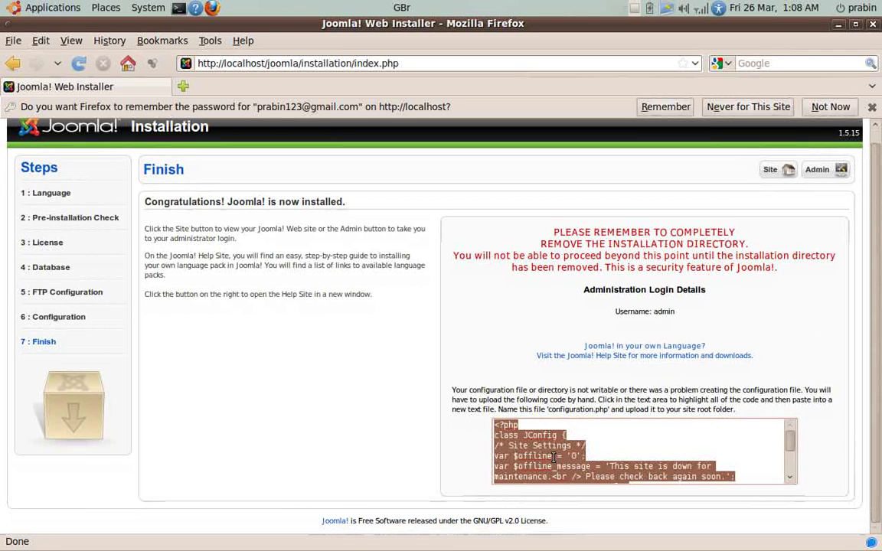
{"action": "right_click", "coordinate": [554, 457]}
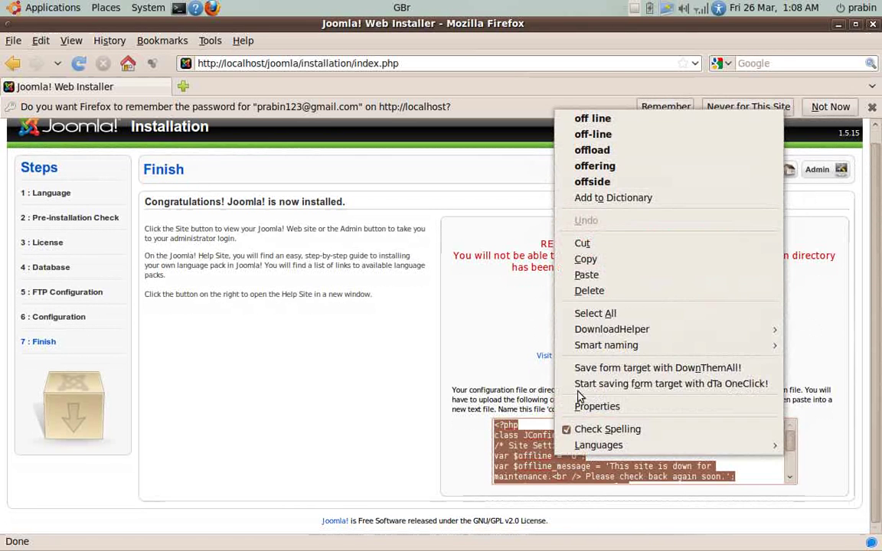
{"action": "left_click", "coordinate": [626, 261]}
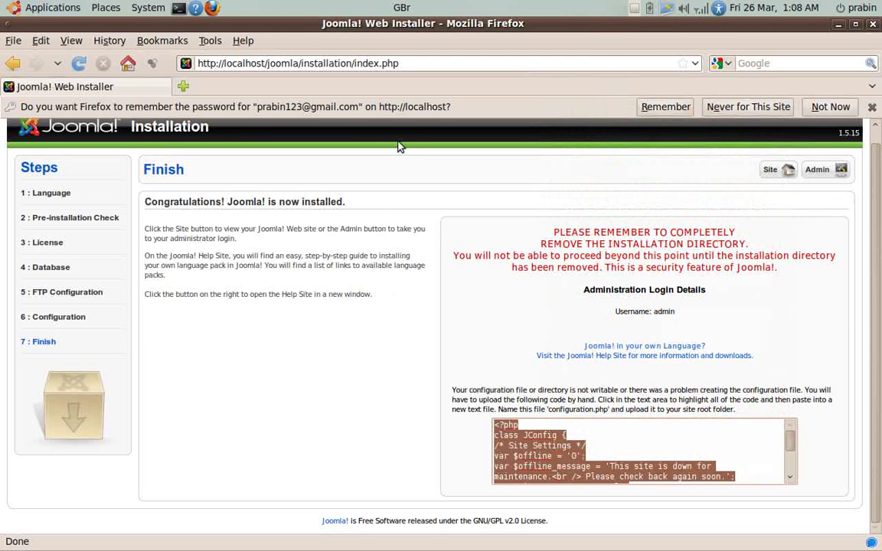
In a Terminal, run sudo gedit /var/www/joomla/configuration.php.
{"action": "left_click", "coordinate": [178, 9]}
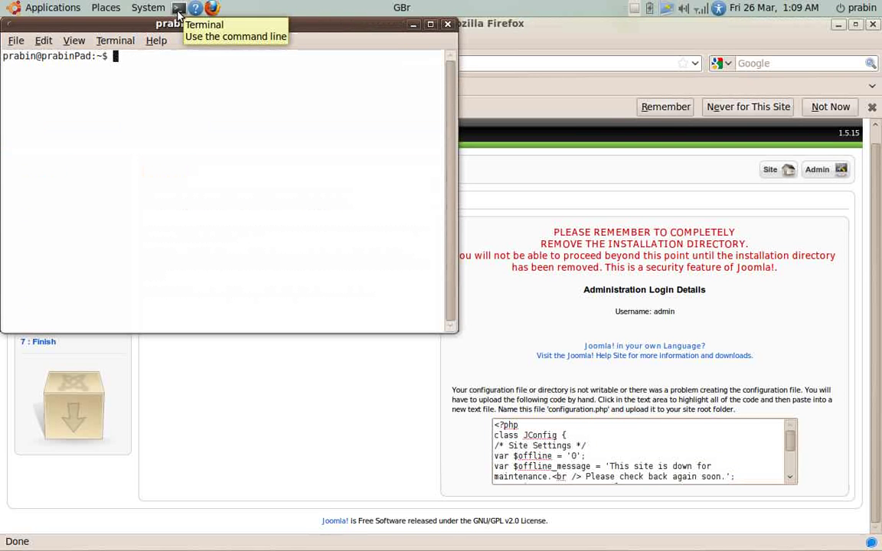
{"action": "type", "text": "sudo "}
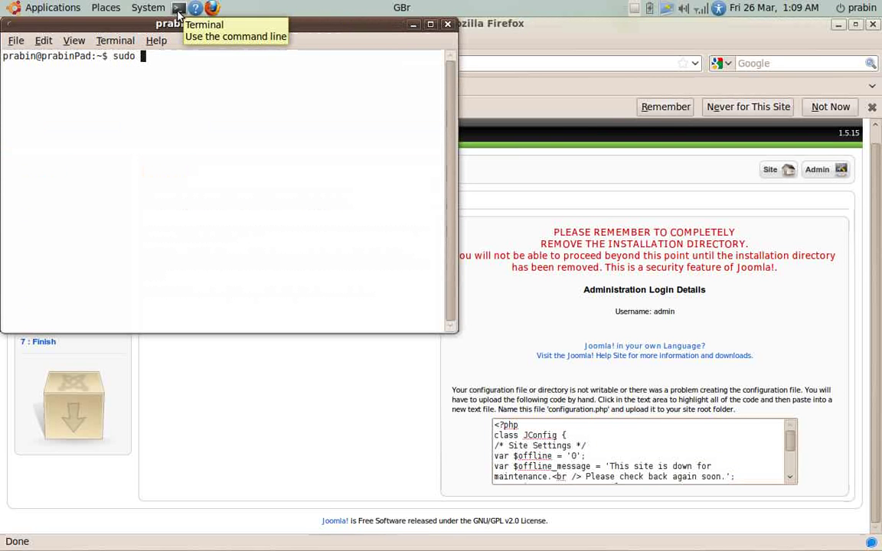
{"action": "type", "text": "ge"}
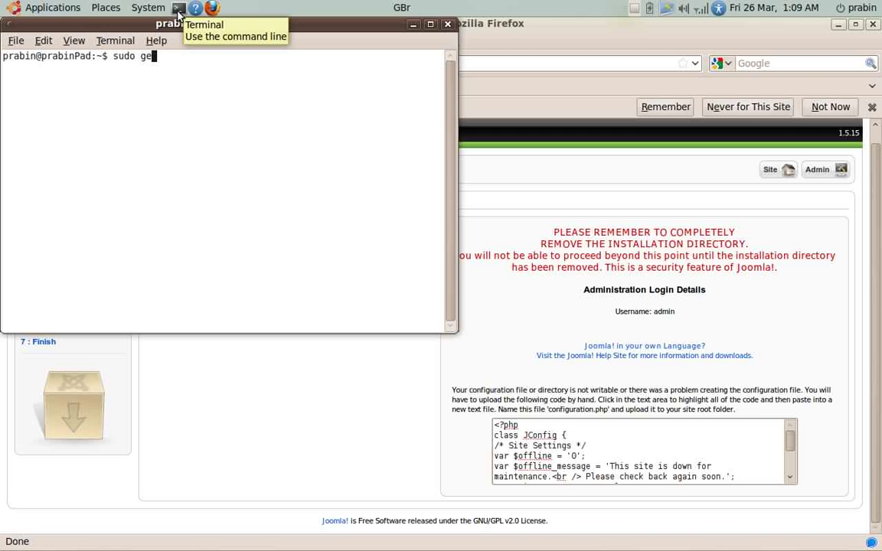
{"action": "type", "text": "dit /var"}
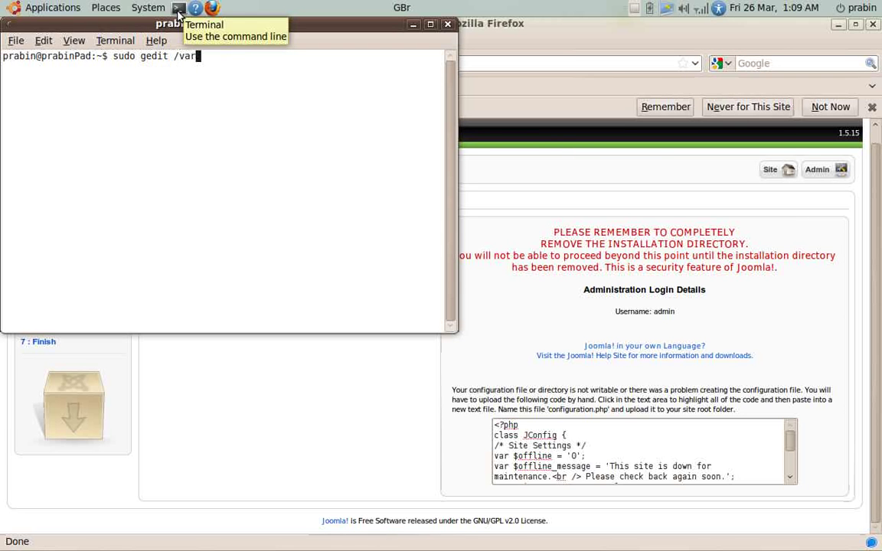
{"action": "type", "text": "/www/joomla/"}
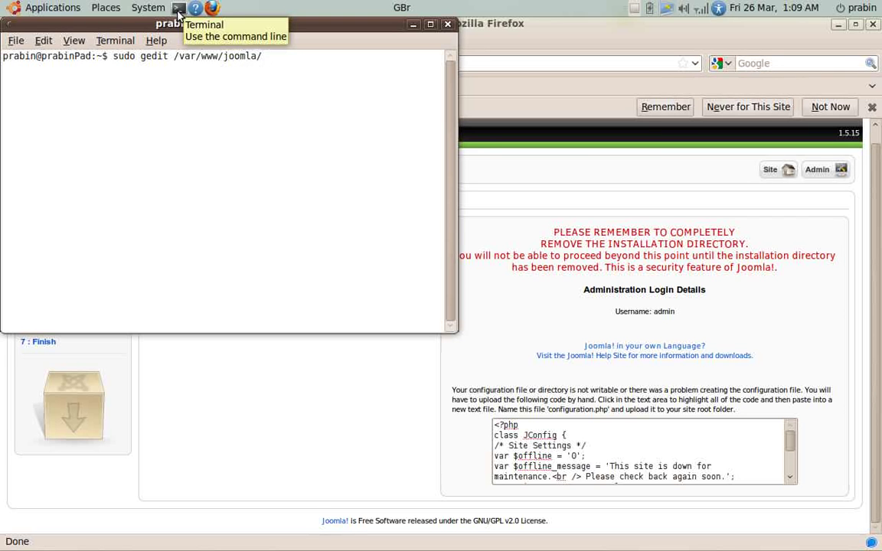
{"action": "type", "text": "configuratio"}
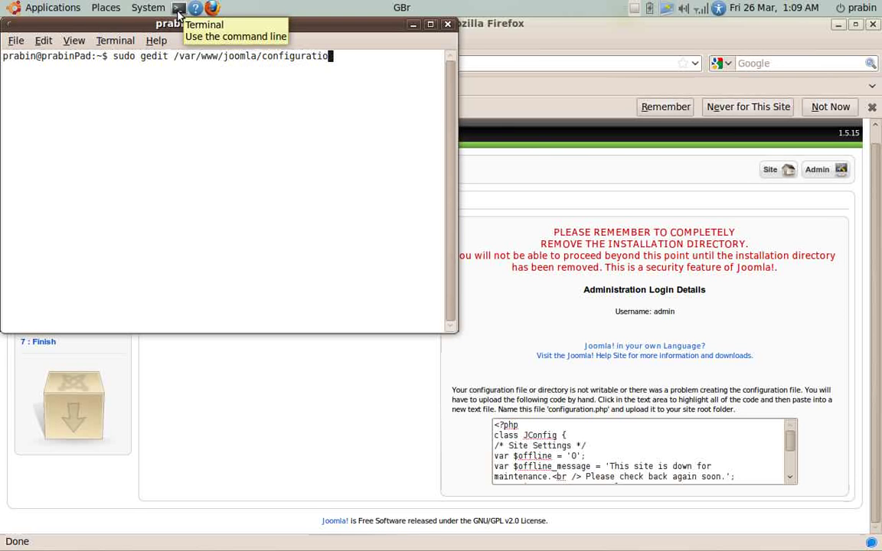
{"action": "type", "text": "n.php"}
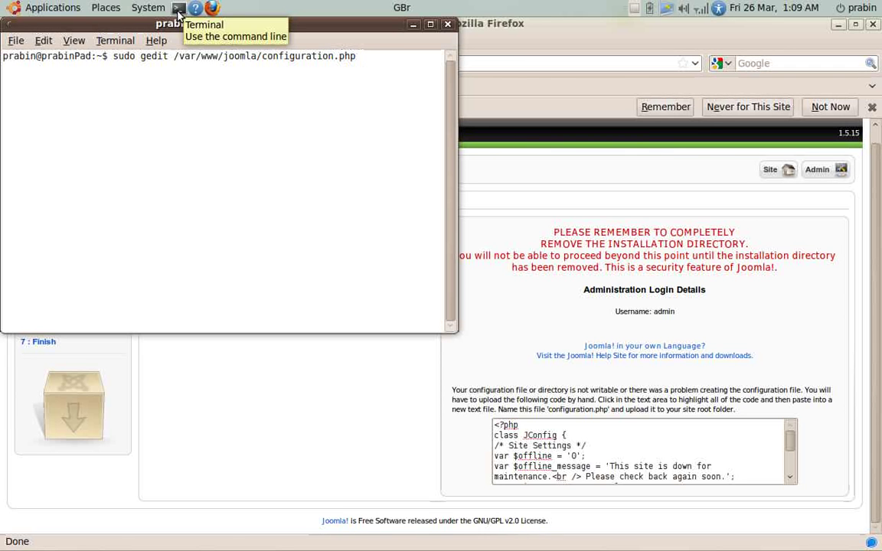
{"action": "key", "text": "Return"}
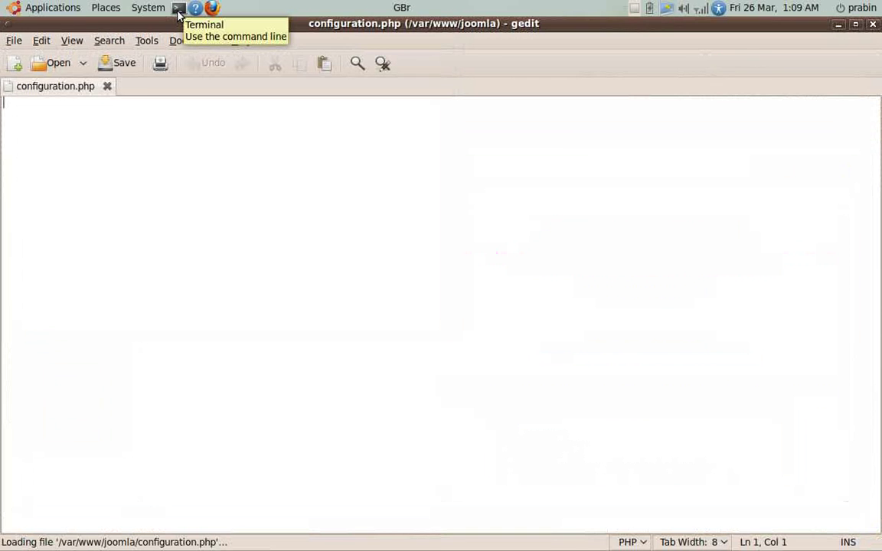
Paste the copied configuration into configuration.php, save it, and close gedit.
{"action": "key", "text": "ctrl+v"}
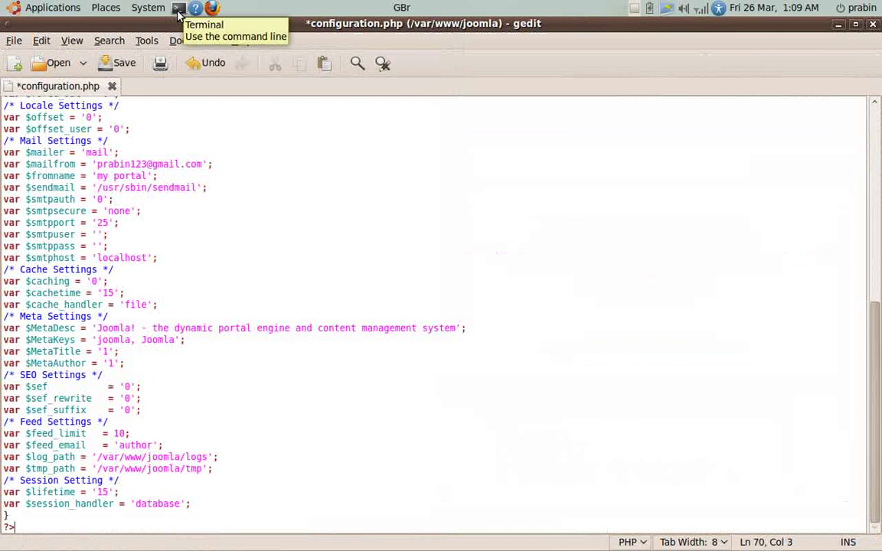
{"action": "left_click", "coordinate": [115, 64]}
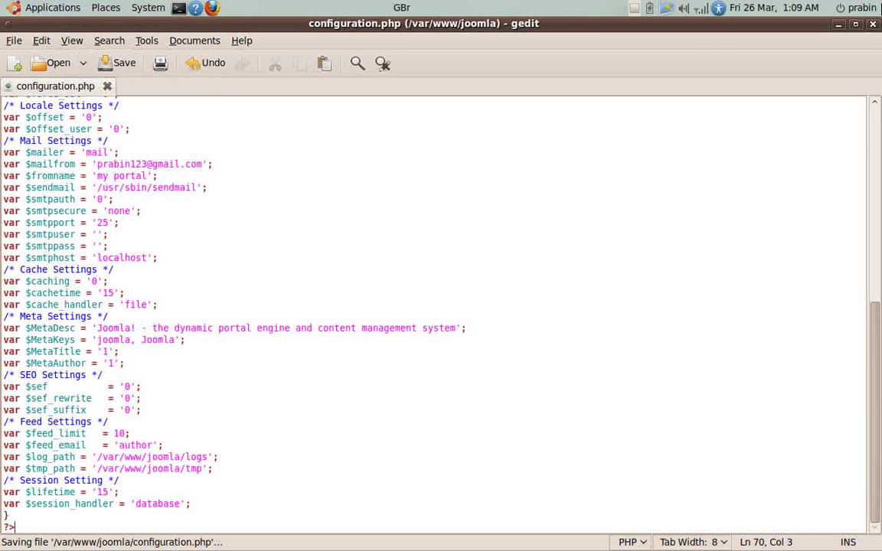
{"action": "left_click", "coordinate": [873, 26]}
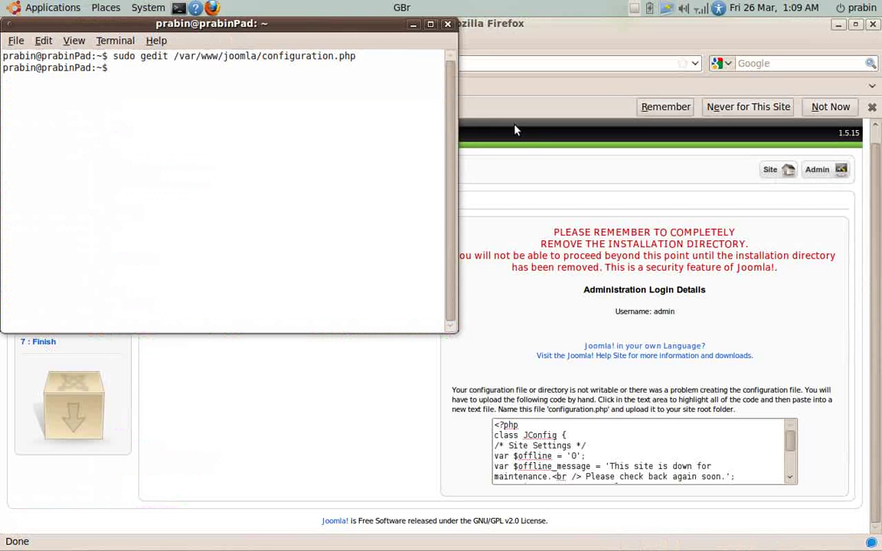
Close the terminal and highlight the Finish page warning to remove the installation directory.
{"action": "left_click", "coordinate": [447, 25]}
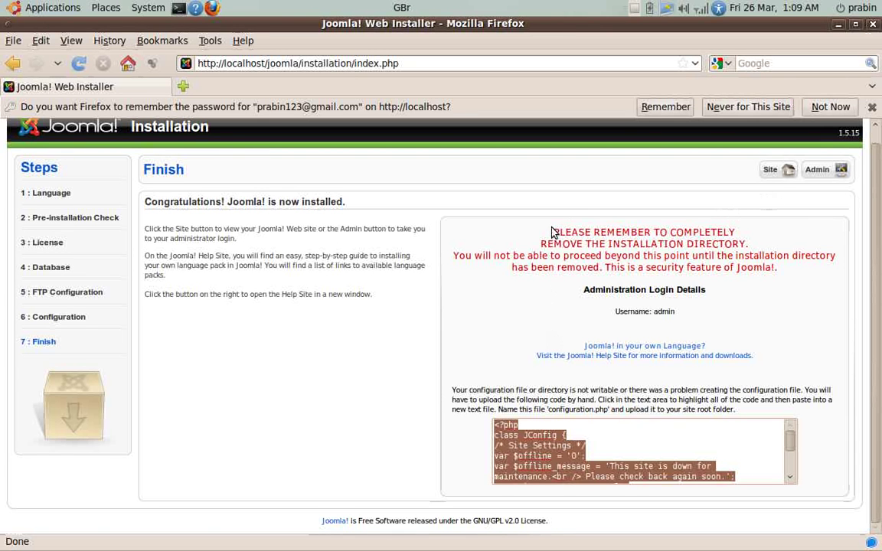
{"action": "left_click_drag", "start_coordinate": [554, 231], "coordinate": [771, 246]}
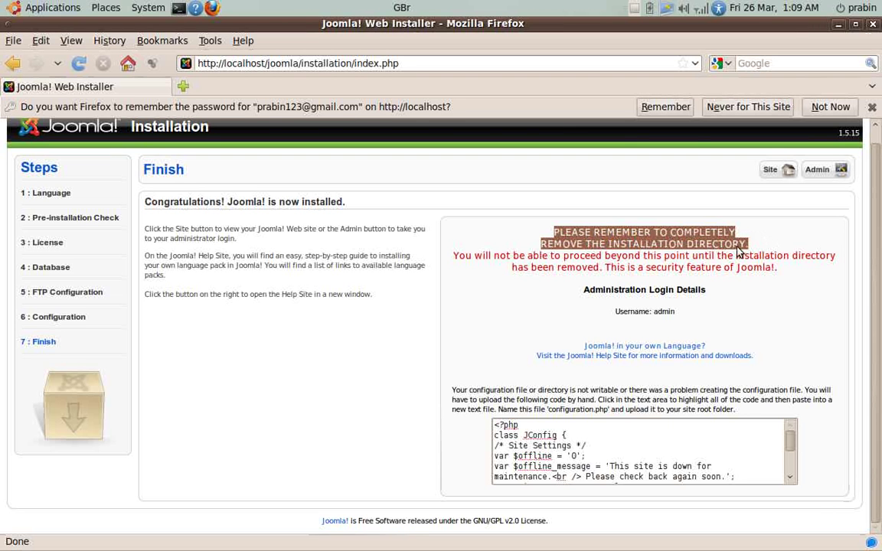
In a new Terminal window, run sudo rm -r /var/www/joomla/installation/ to delete the installation folder.
{"action": "left_click", "coordinate": [178, 8]}
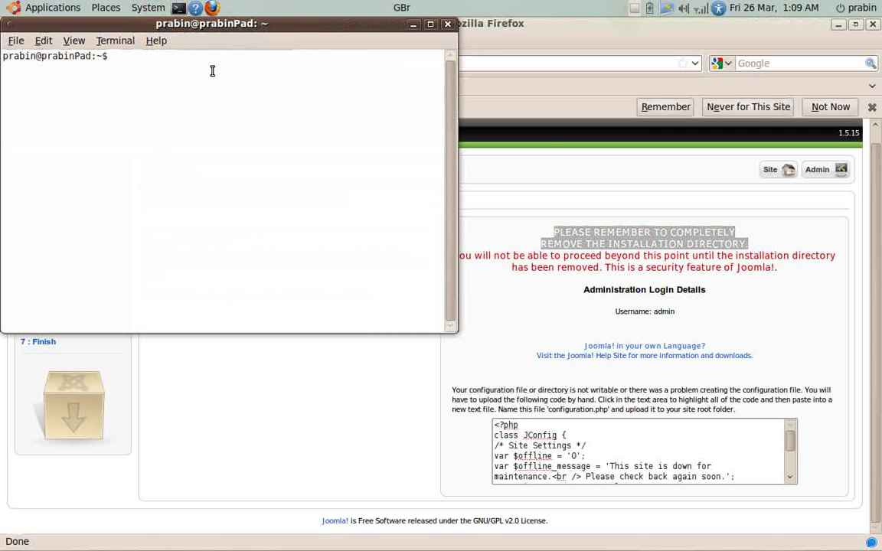
{"action": "left_click_drag", "start_coordinate": [247, 24], "coordinate": [547, 151]}
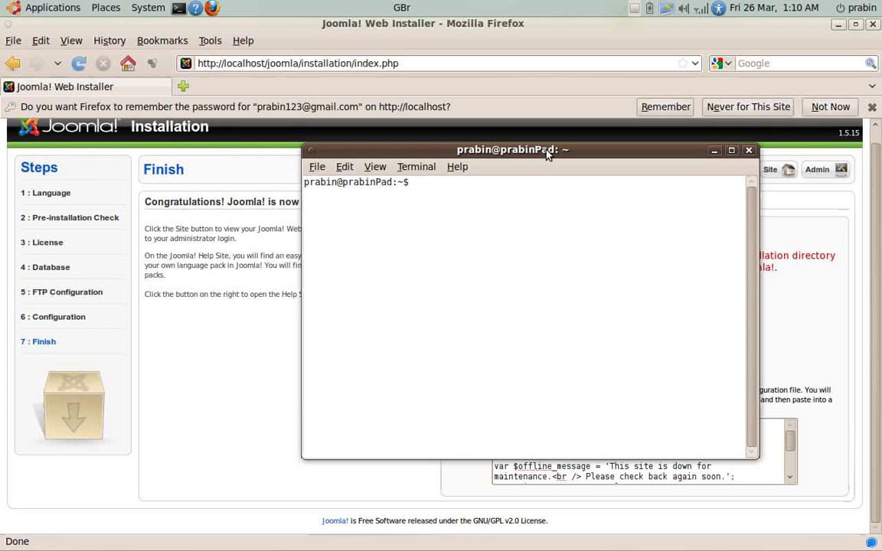
{"action": "type", "text": "sudo rm -r /var/www/joomla/"}
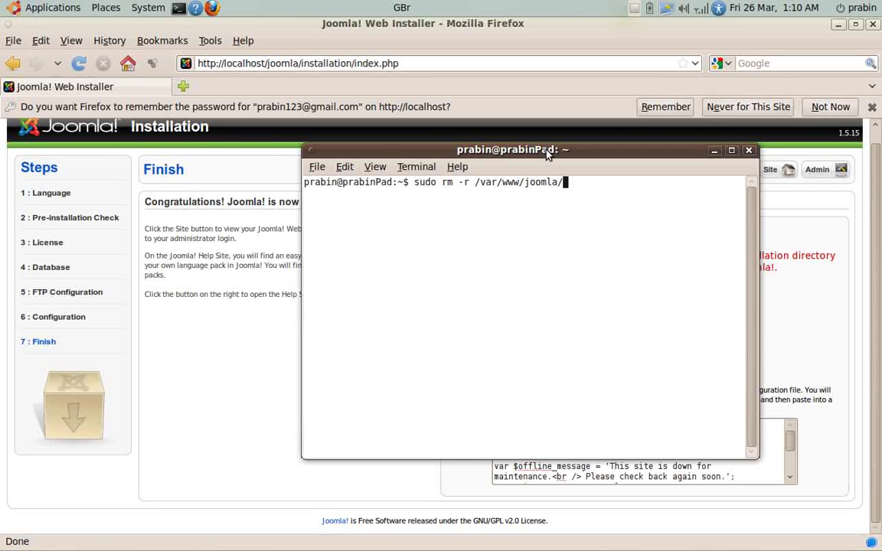
{"action": "type", "text": "ins"}
{"action": "key", "text": "Tab"}
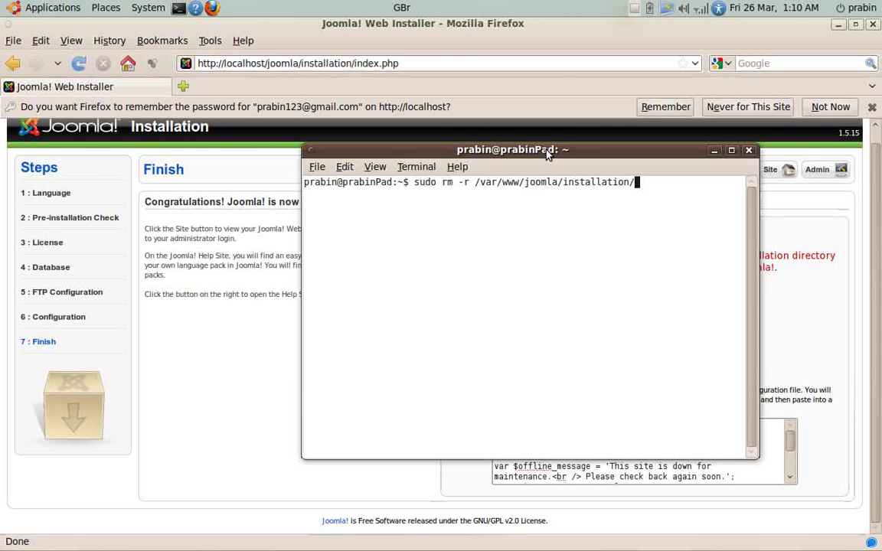
{"action": "key", "text": "Return"}
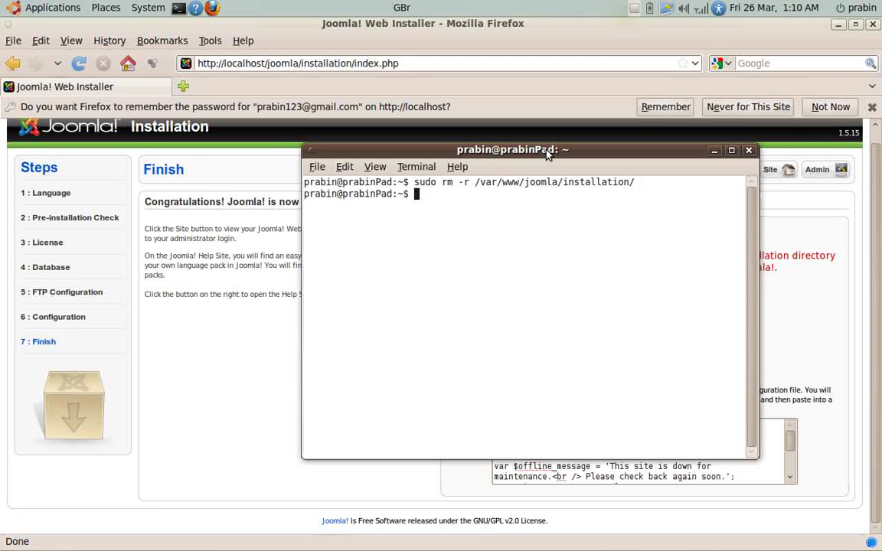
Close the terminal and load the live 'Welcome to the Frontpage' site at localhost/joomla via the Site button.
{"action": "left_click", "coordinate": [749, 151]}
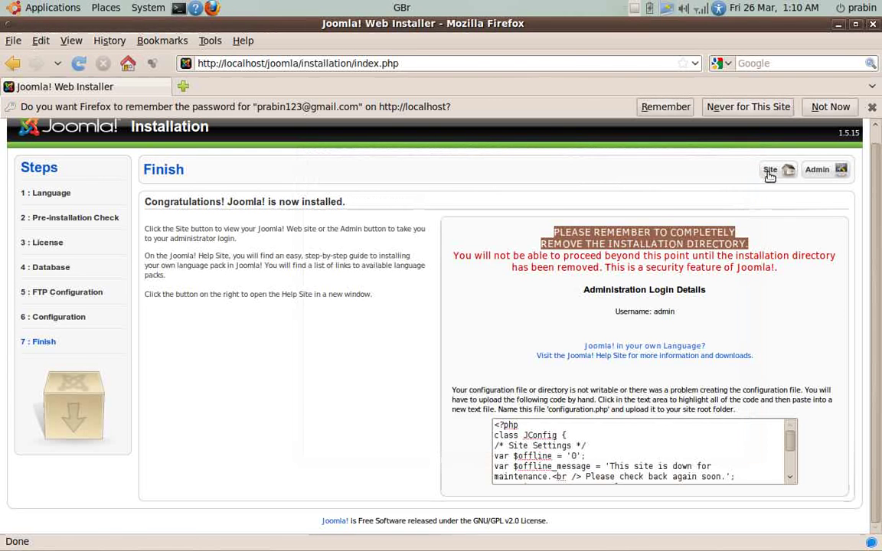
{"action": "left_click", "coordinate": [769, 172]}
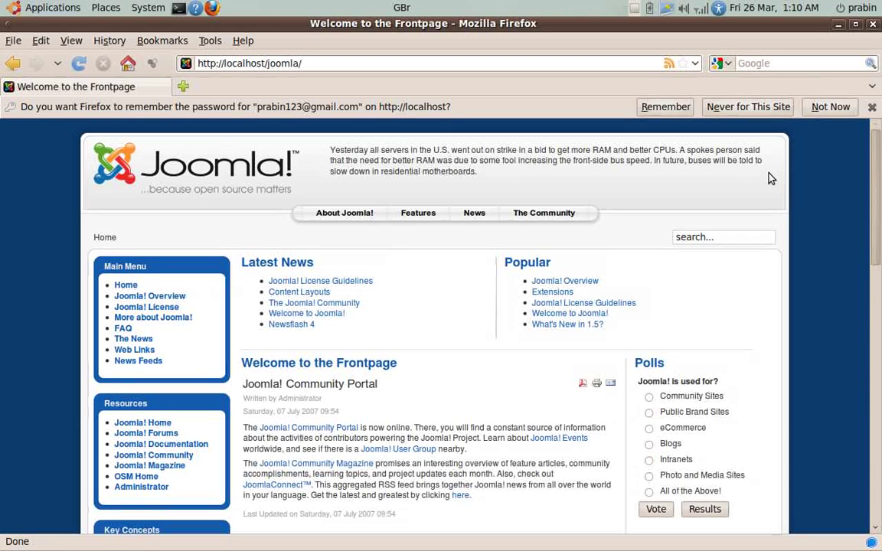
{"action": "left_click_drag", "start_coordinate": [877, 198], "coordinate": [880, 163]}
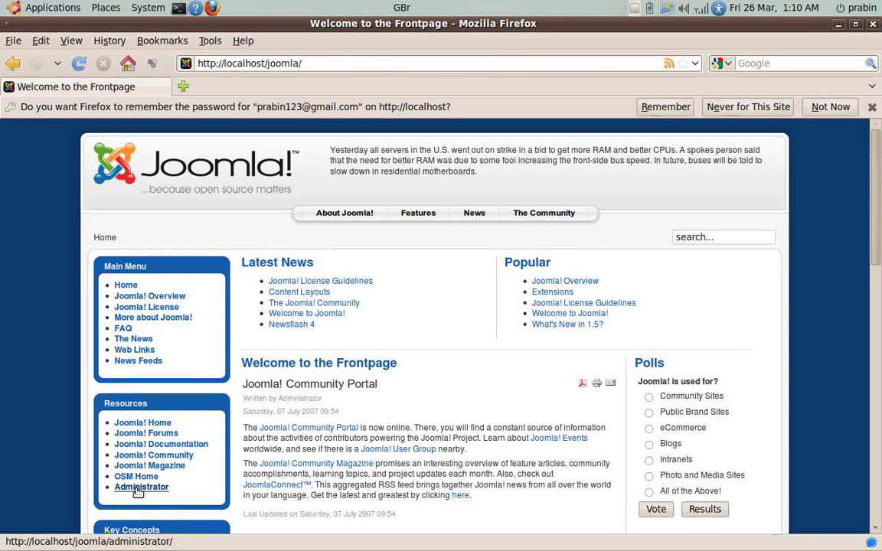
Follow the Resources menu's Administrator link to the 'my portal' login at localhost/joomla/administrator.
{"action": "left_click", "coordinate": [139, 487]}
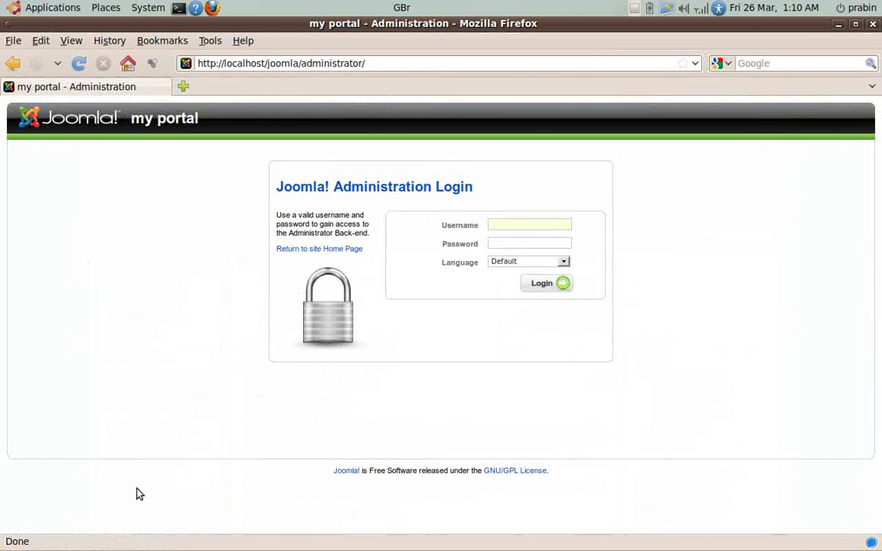